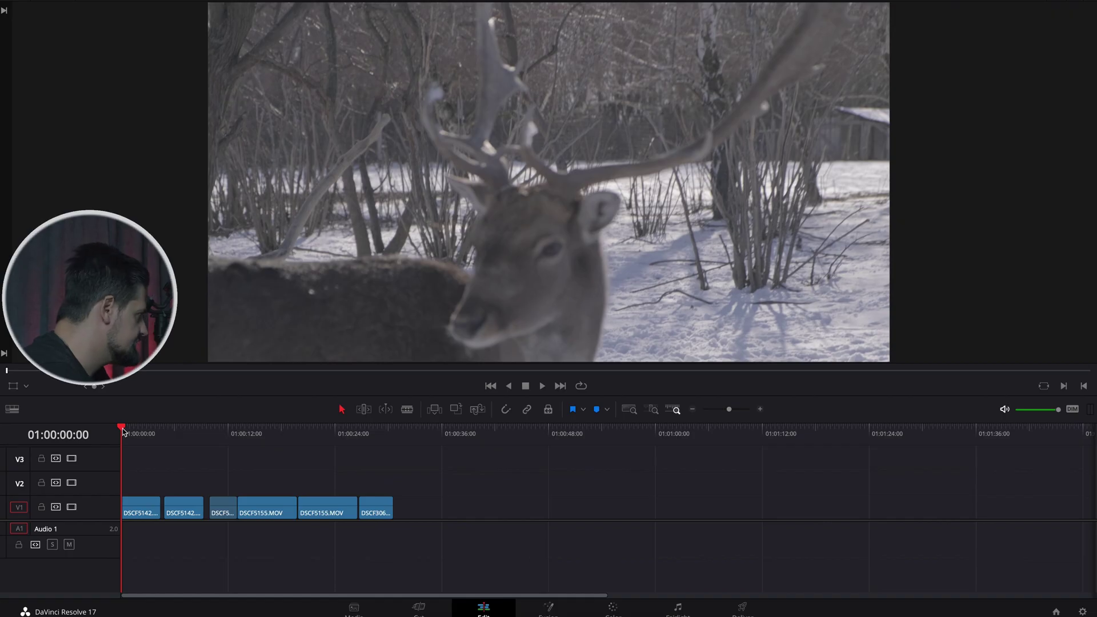
Preview the footage, then raise the first clip's contrast and saturation.
mouse_move(123, 429)
mouse_down()
mouse_move(379, 445)
mouse_move(117, 447)
mouse_up()
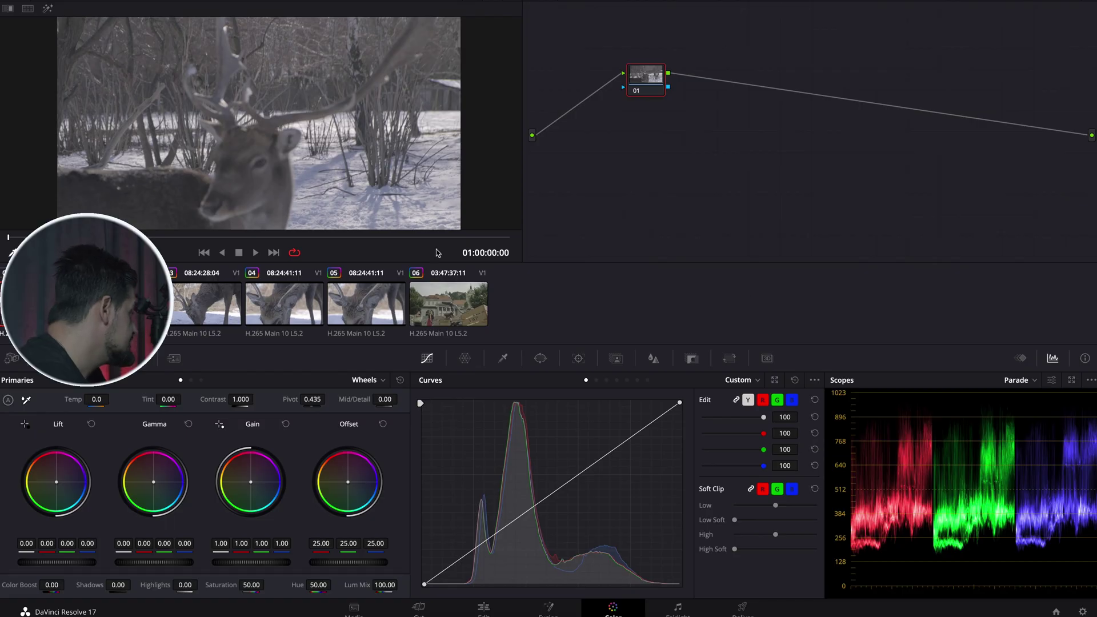
drag(231, 400, 239, 403)
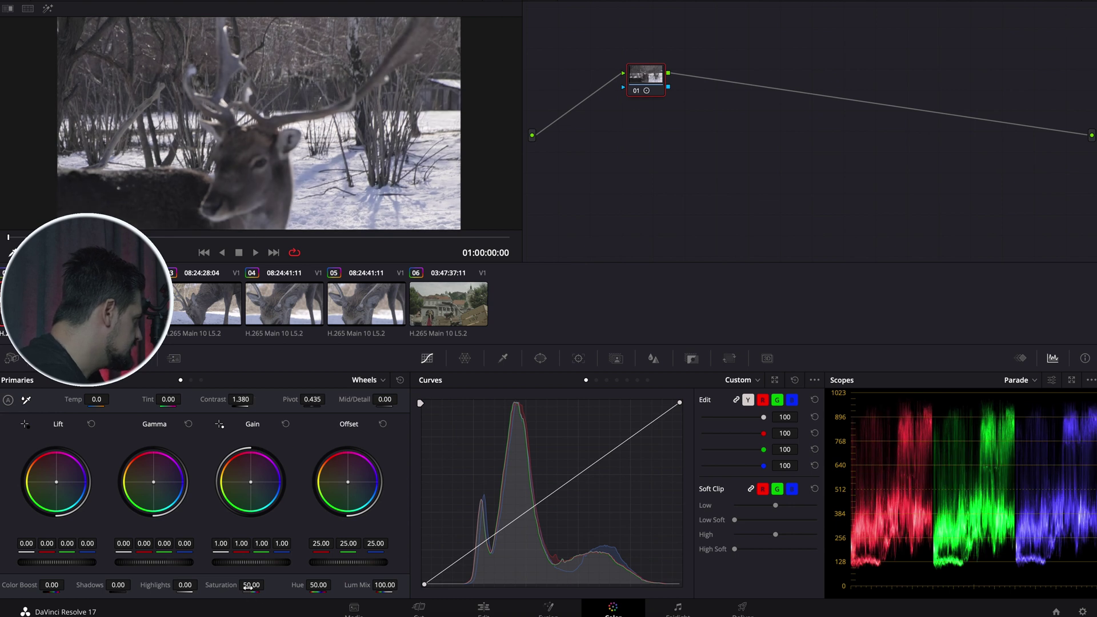
drag(248, 587, 267, 584)
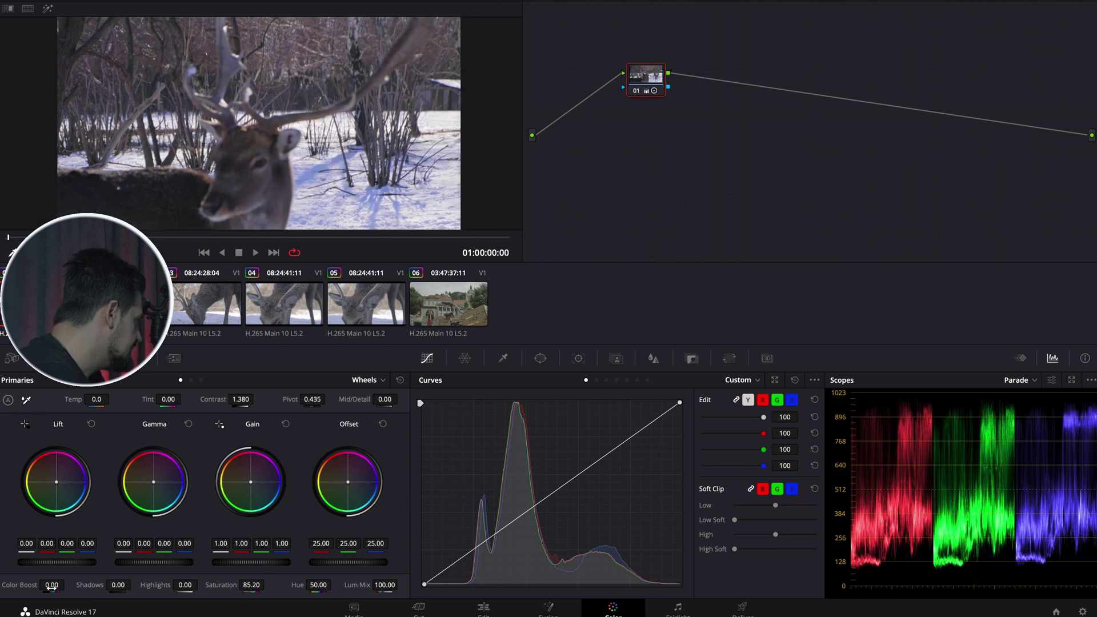
Add shadow and lifted-midtone custom curve points, then open Fujifilm's LUT for F-Log download page.
click(456, 568)
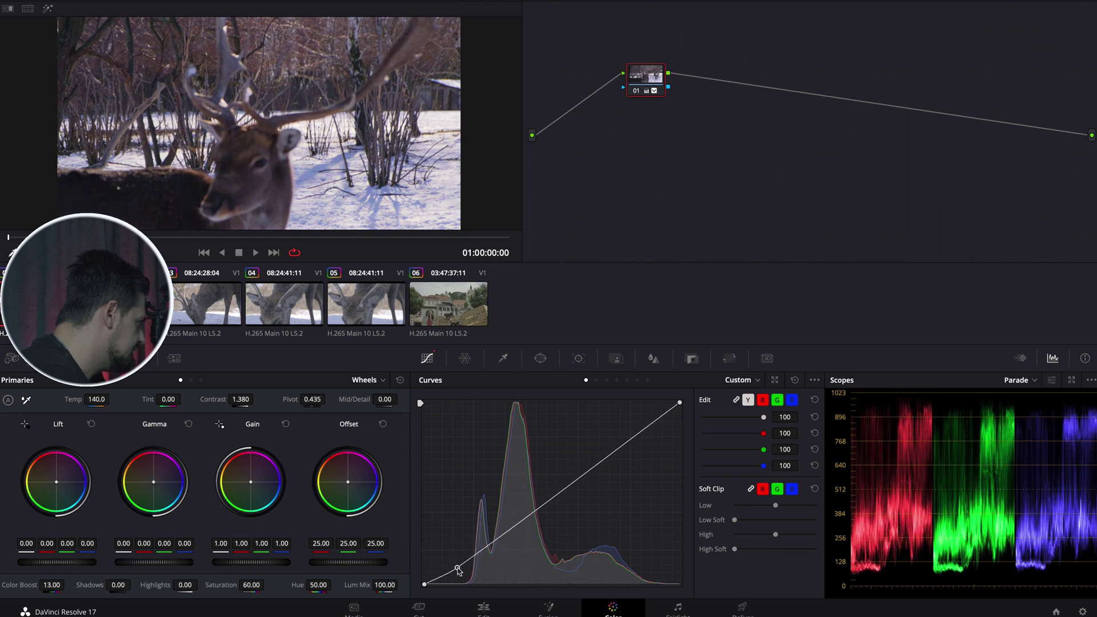
click(527, 514)
drag(528, 515, 524, 511)
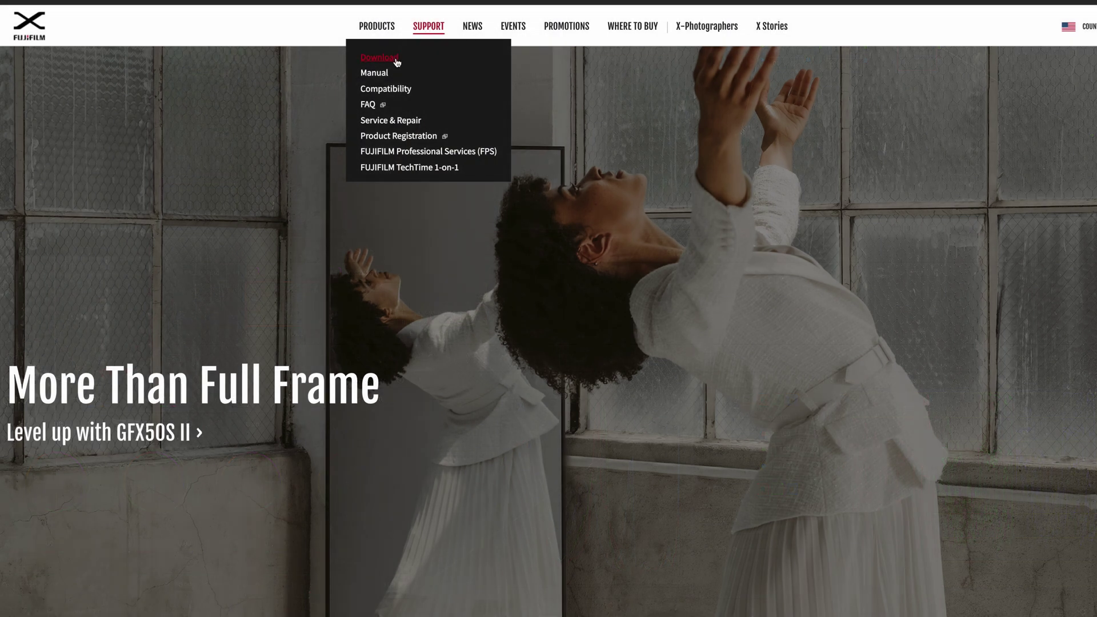
click(380, 58)
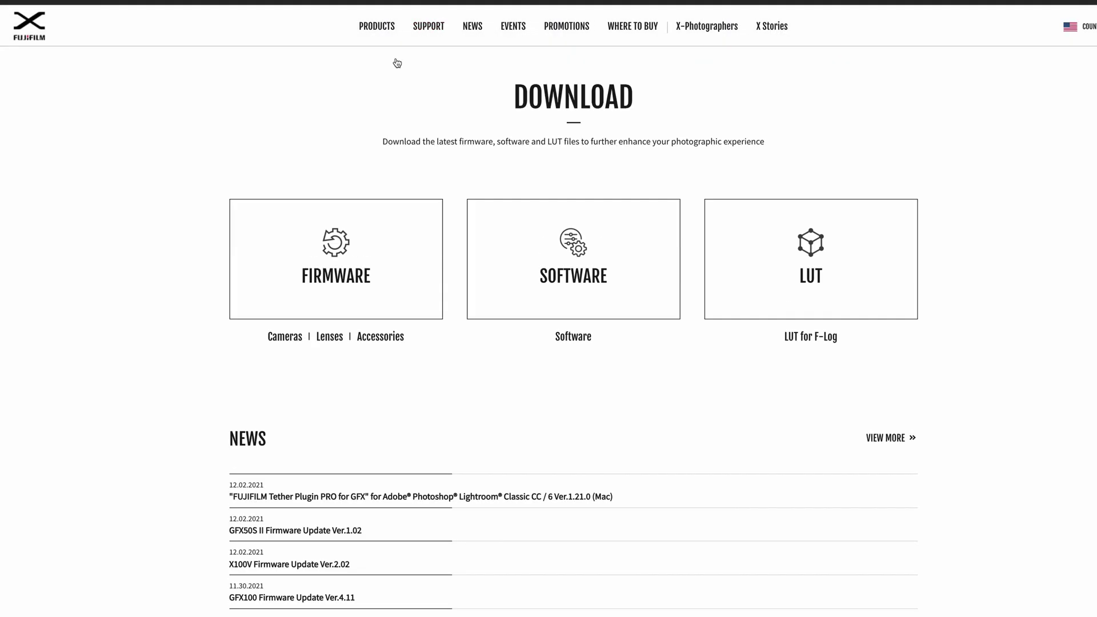
click(767, 267)
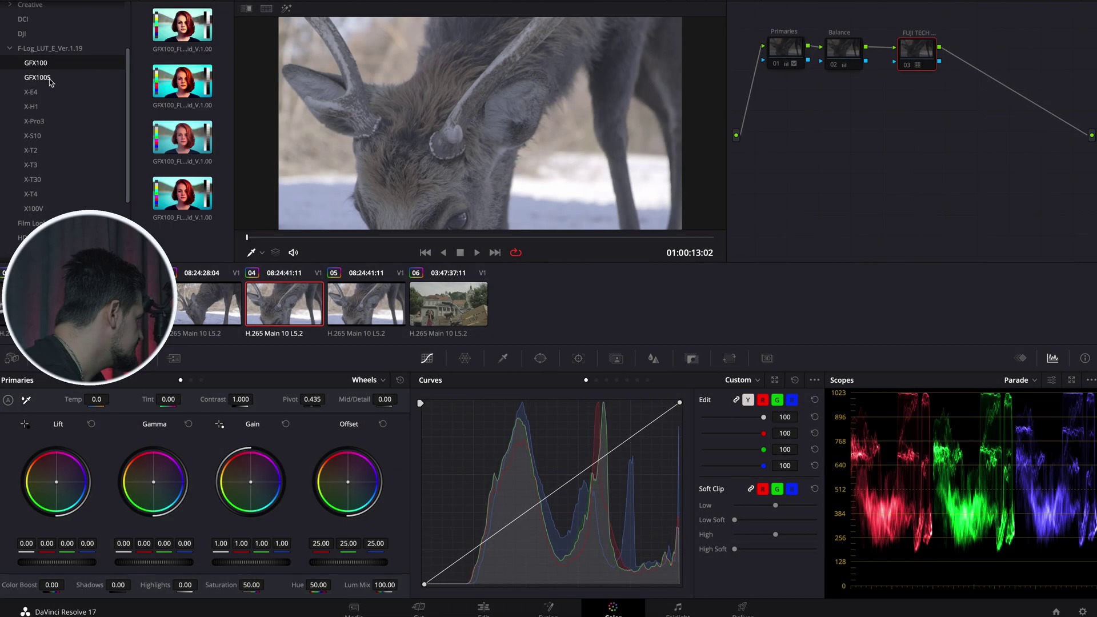
Browse the X-T3, X100V and X-T4 F-Log LUT folders, then re-enable clip 04's FUJI TECH node.
click(49, 194)
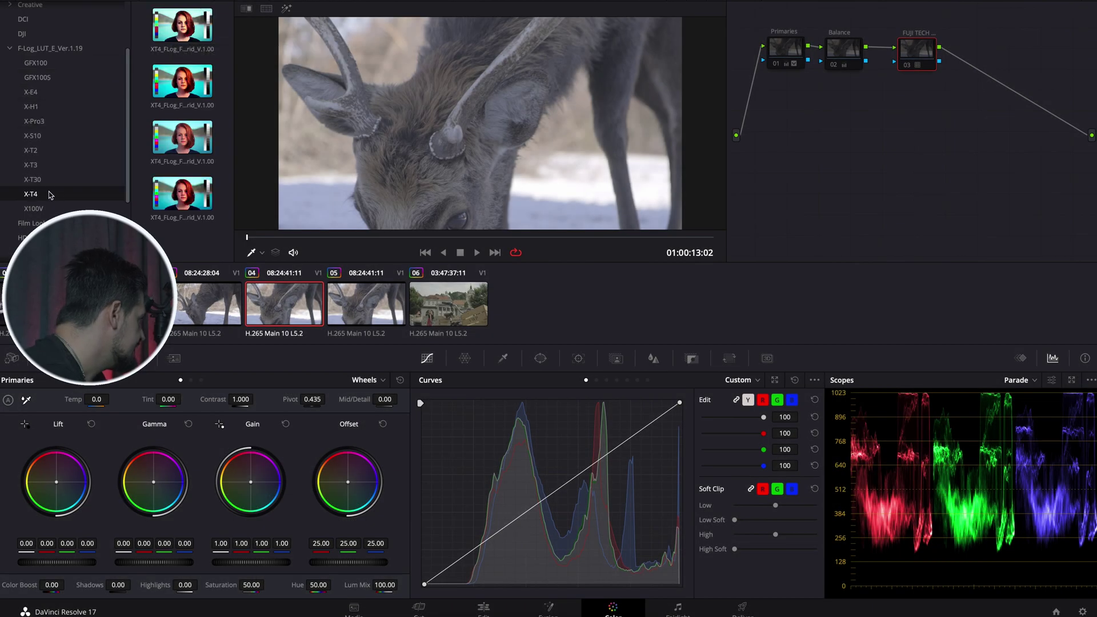
click(57, 165)
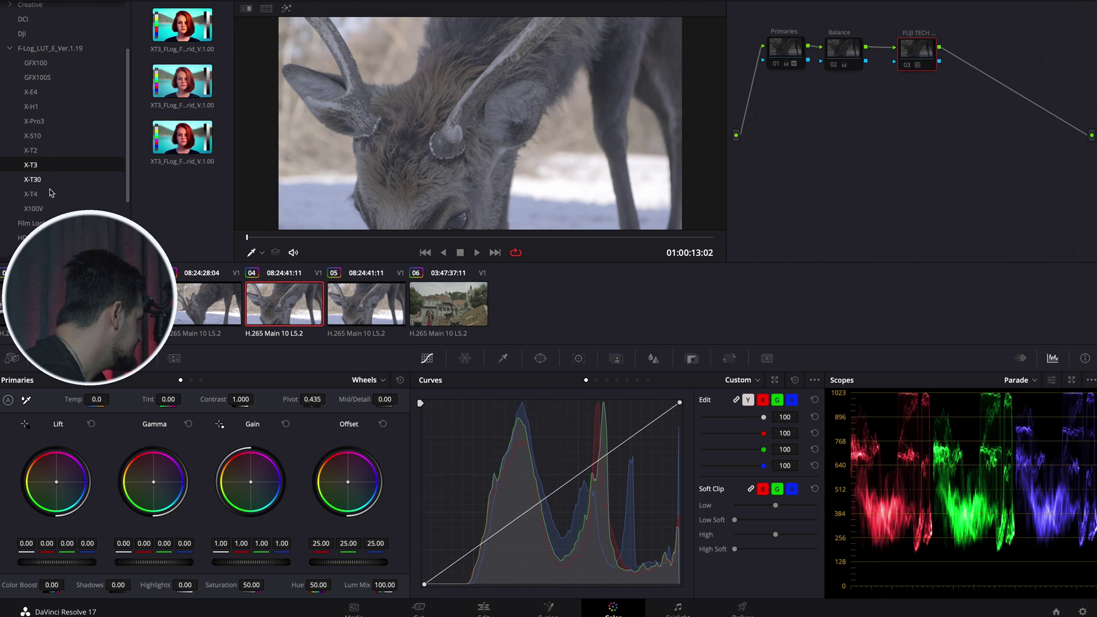
click(56, 205)
click(56, 194)
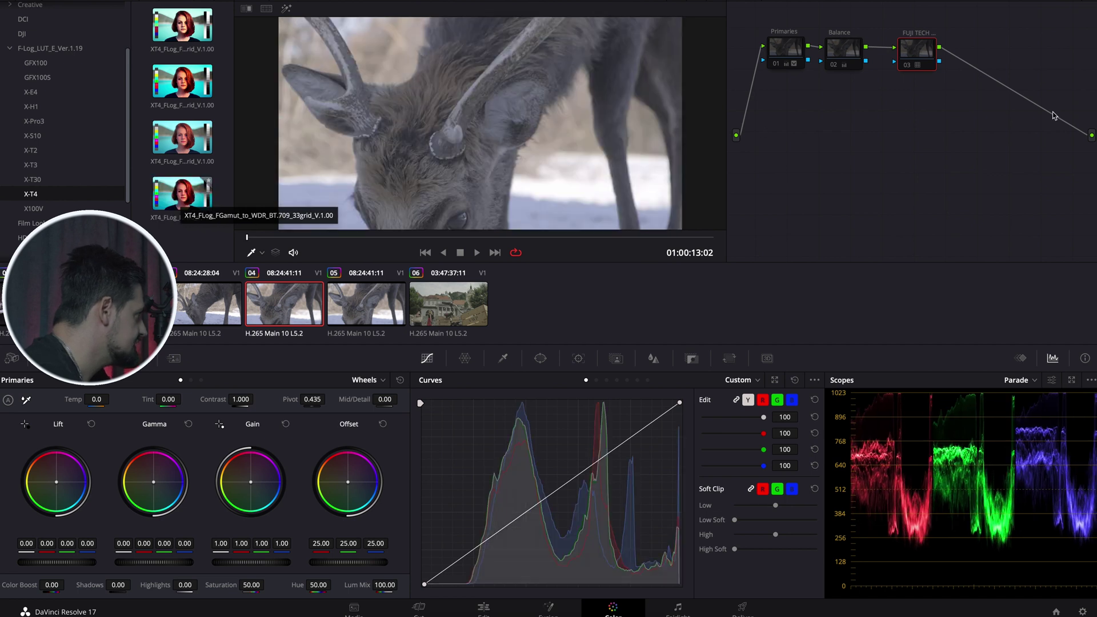
click(908, 67)
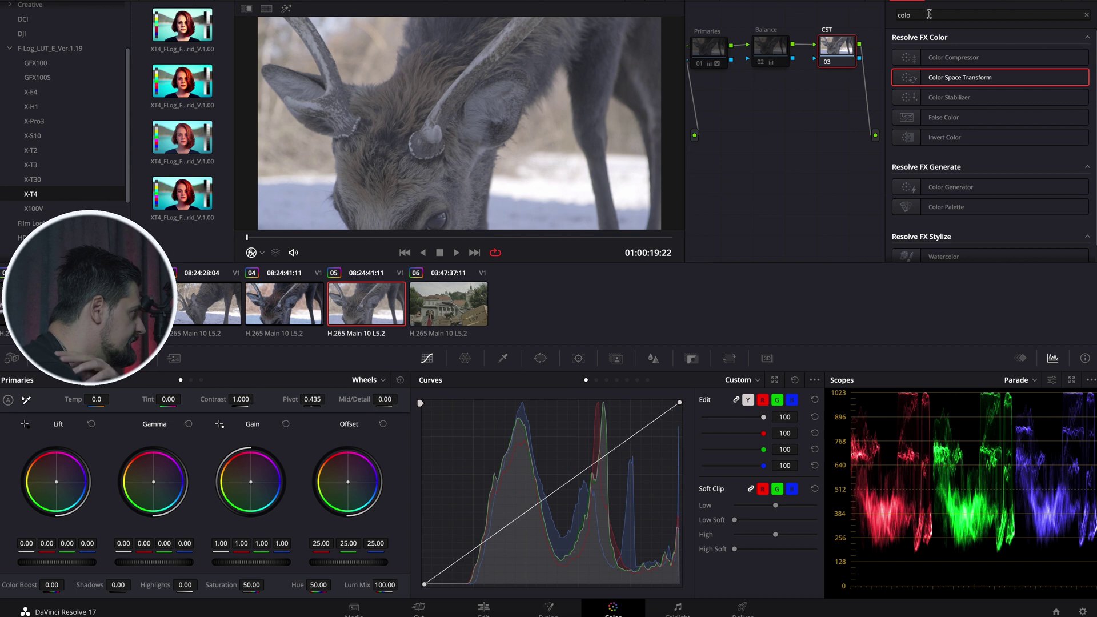
Search Effects for 'colo' and apply Color Space Transform to node 03.
click(926, 15)
click(967, 82)
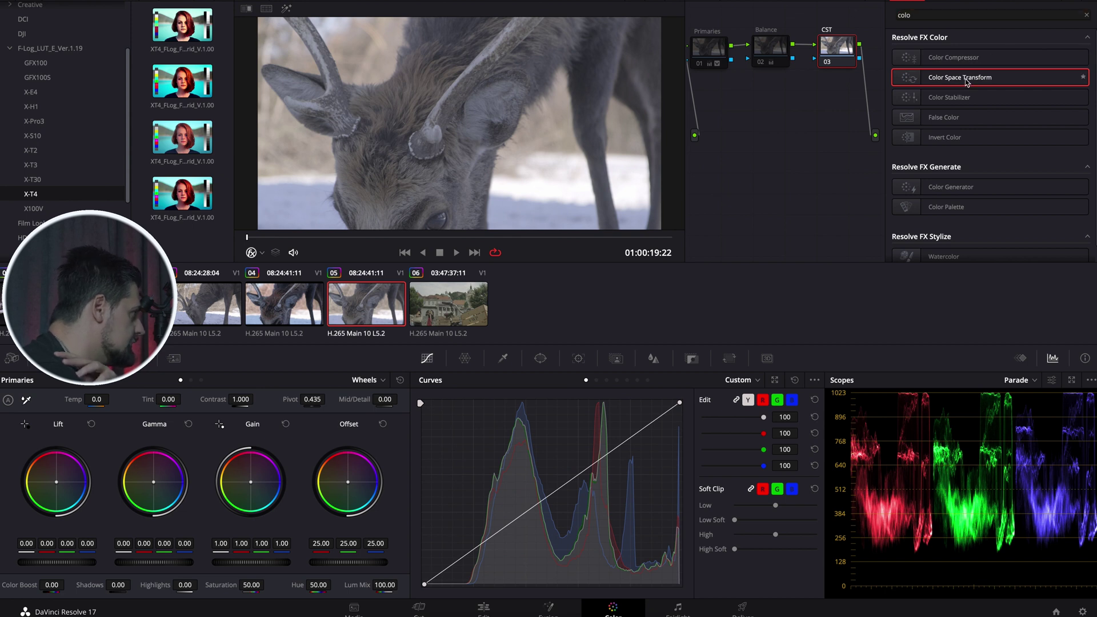
drag(983, 84, 838, 49)
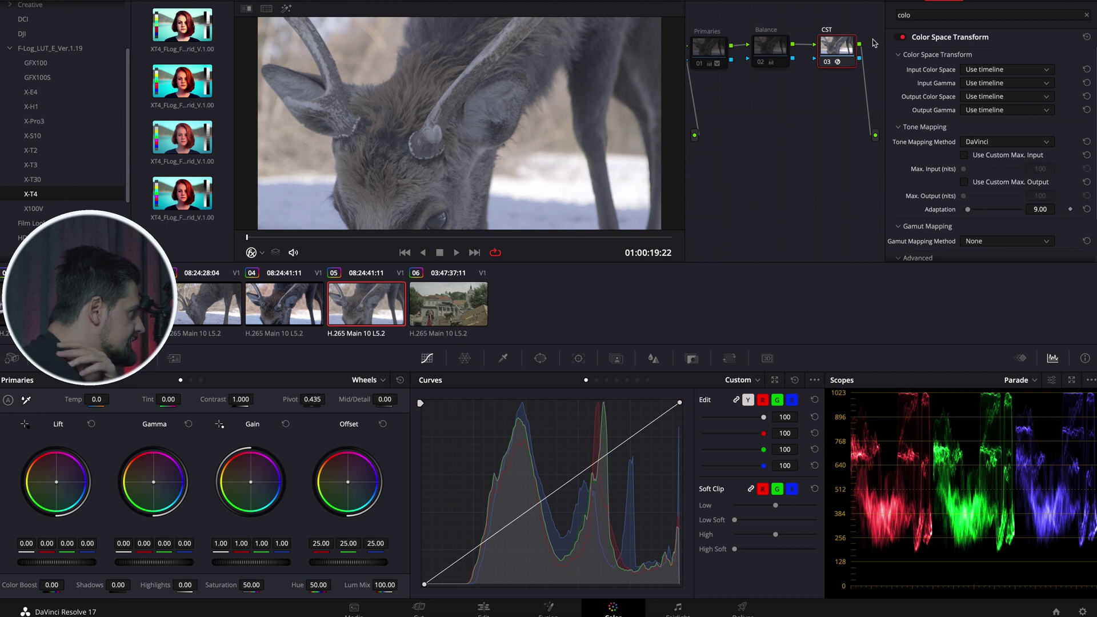
Set the CST input color space to Rec.2020 and input gamma to FujiFilm F-Log.
click(1006, 70)
scroll(1006, 114, down, 5)
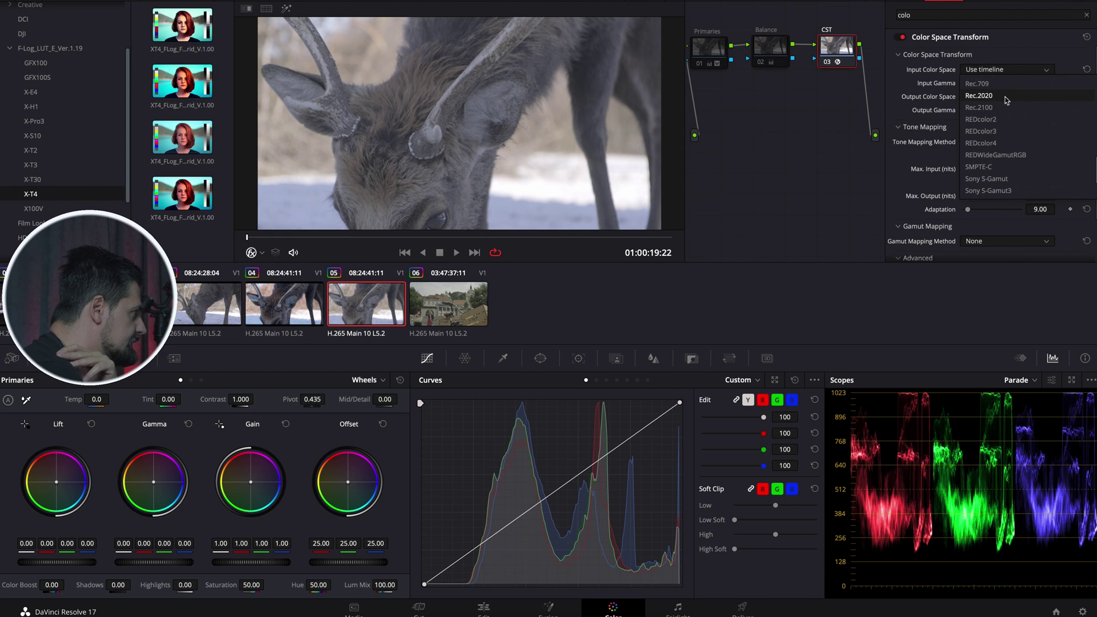
click(1006, 96)
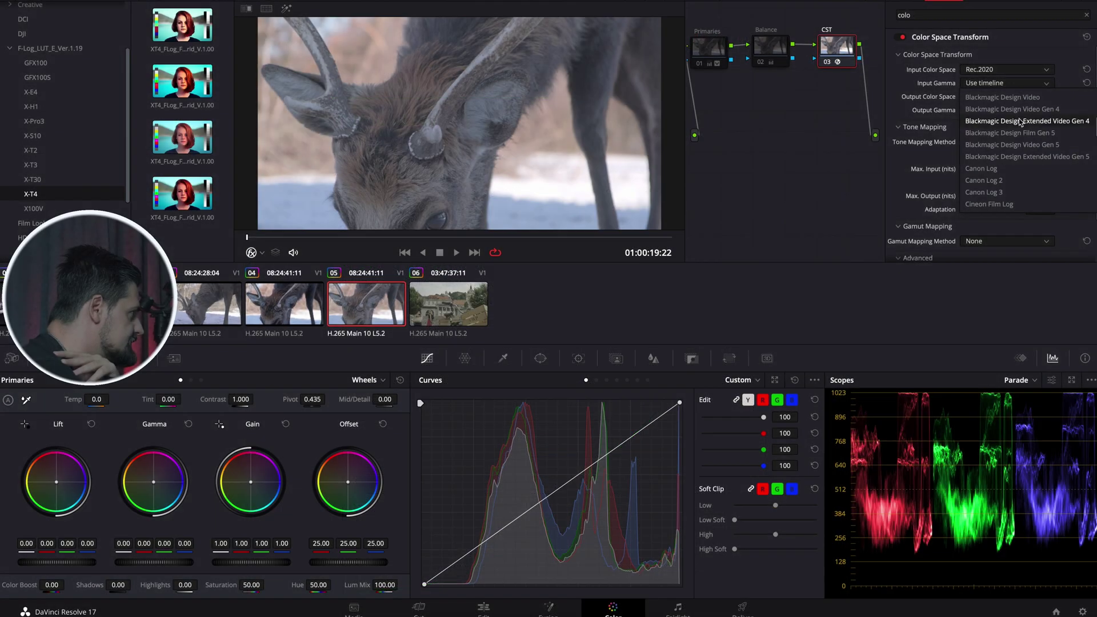
scroll(1022, 122, down, 3)
click(1006, 181)
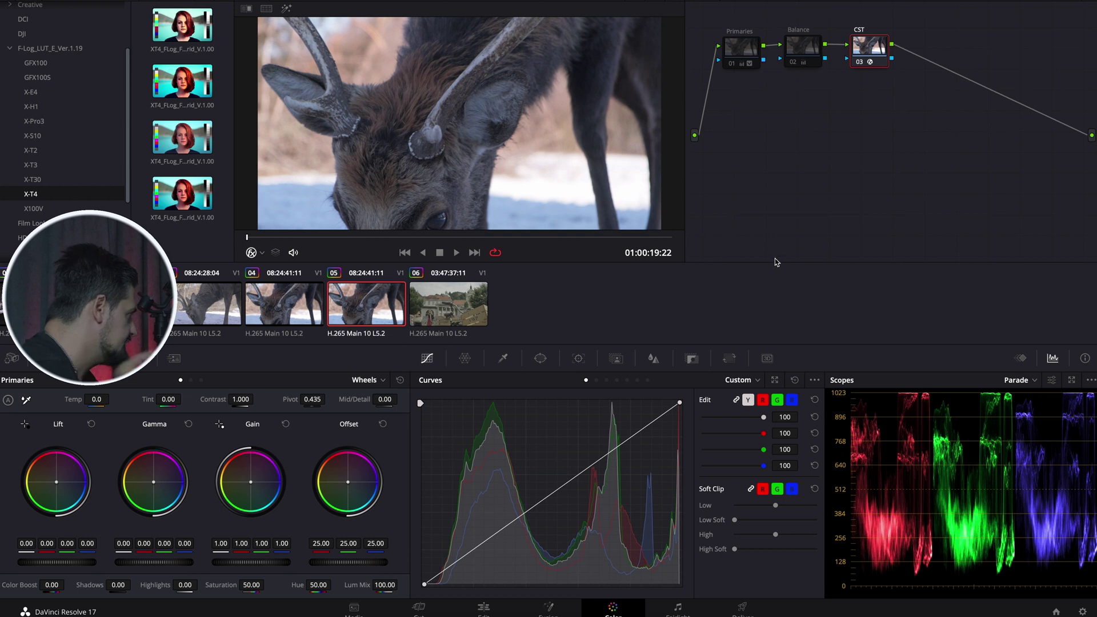
Flip between clip 04's LUT grade and clip 05's CST grade, finishing on clip 05.
click(292, 310)
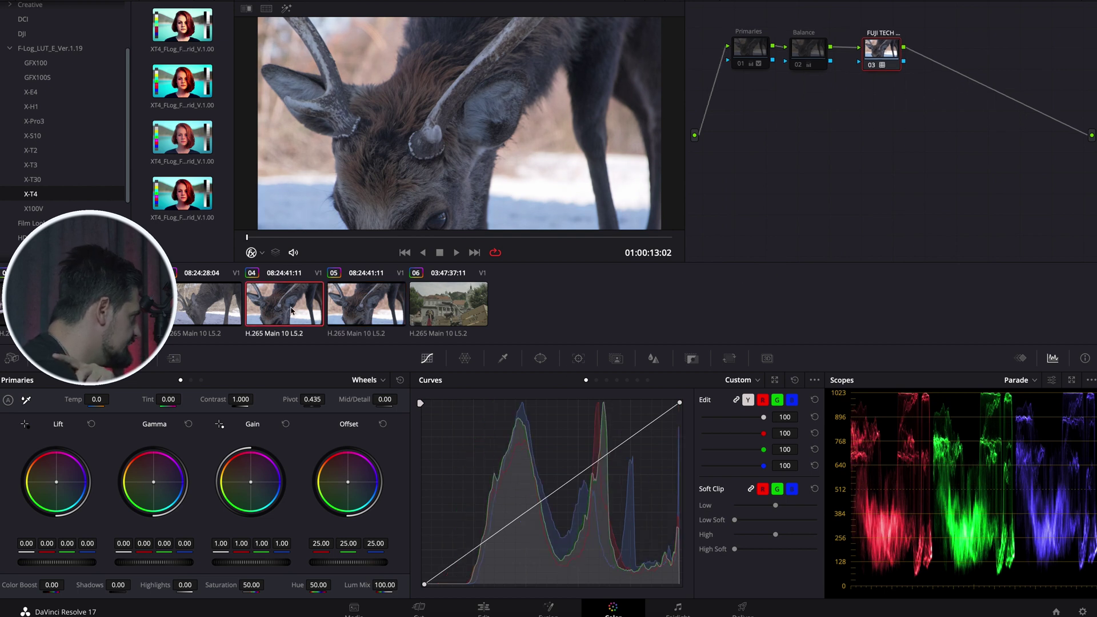
click(354, 310)
click(298, 313)
click(357, 320)
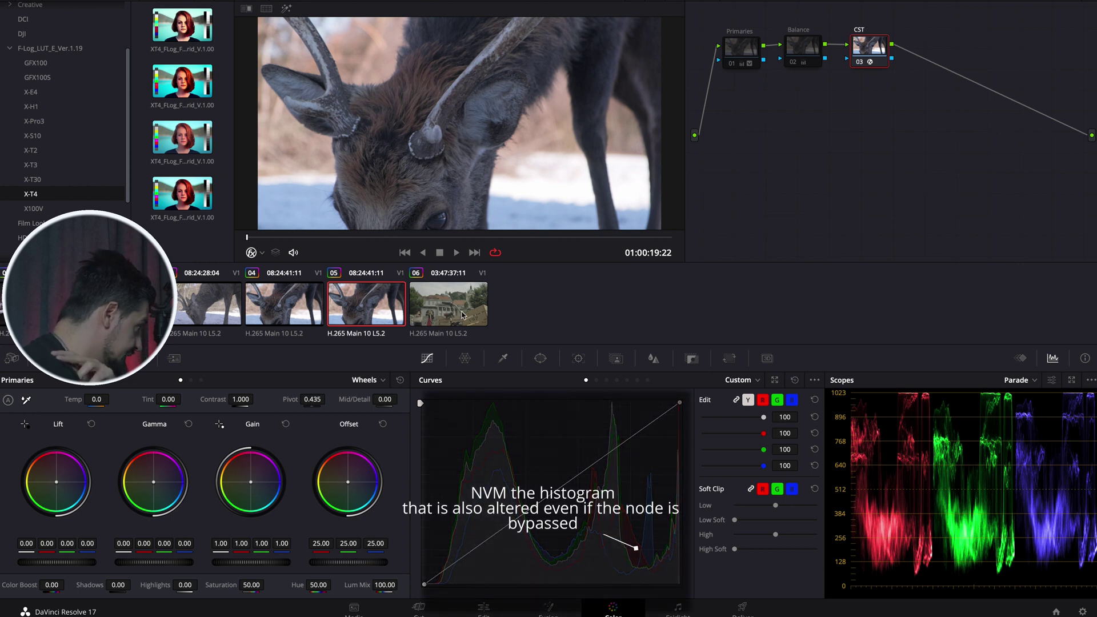
click(286, 307)
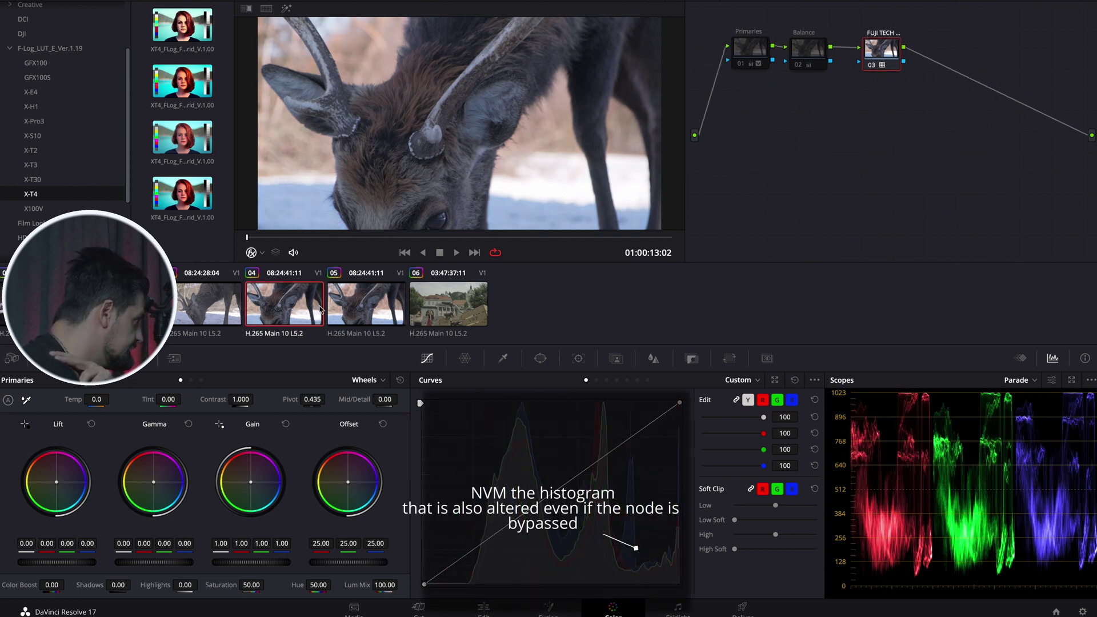
click(347, 314)
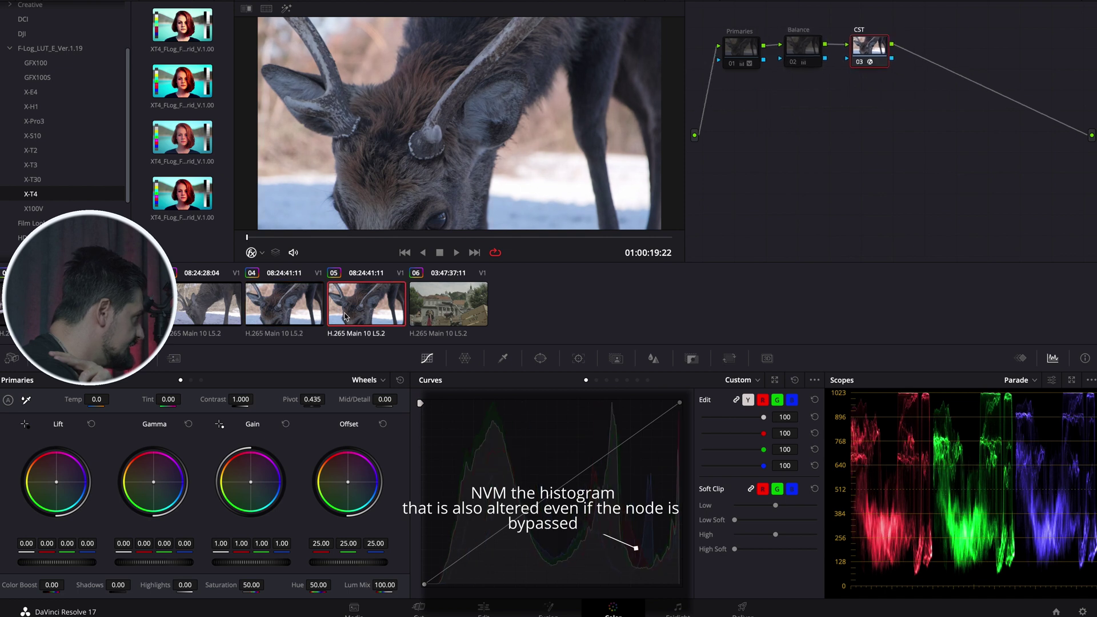
click(307, 312)
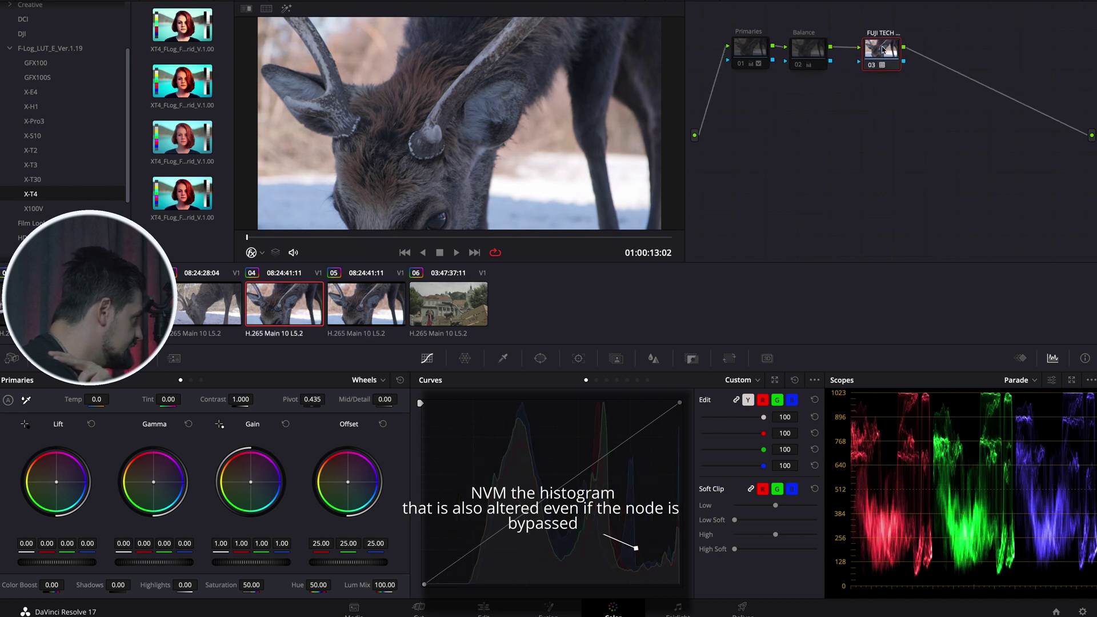
click(387, 314)
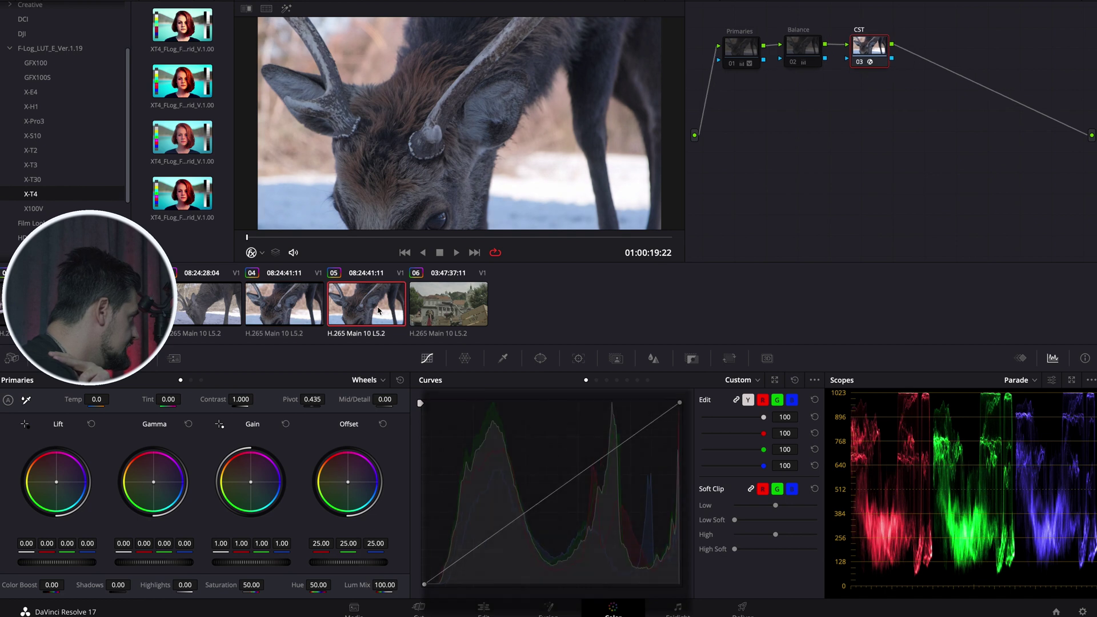
click(309, 314)
click(350, 316)
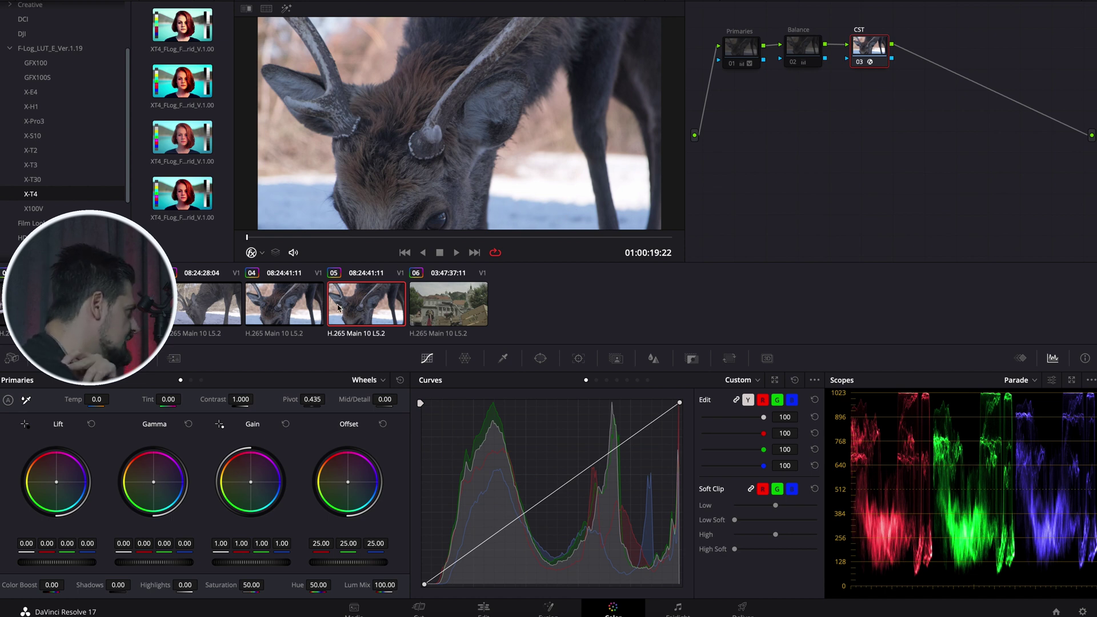
click(307, 315)
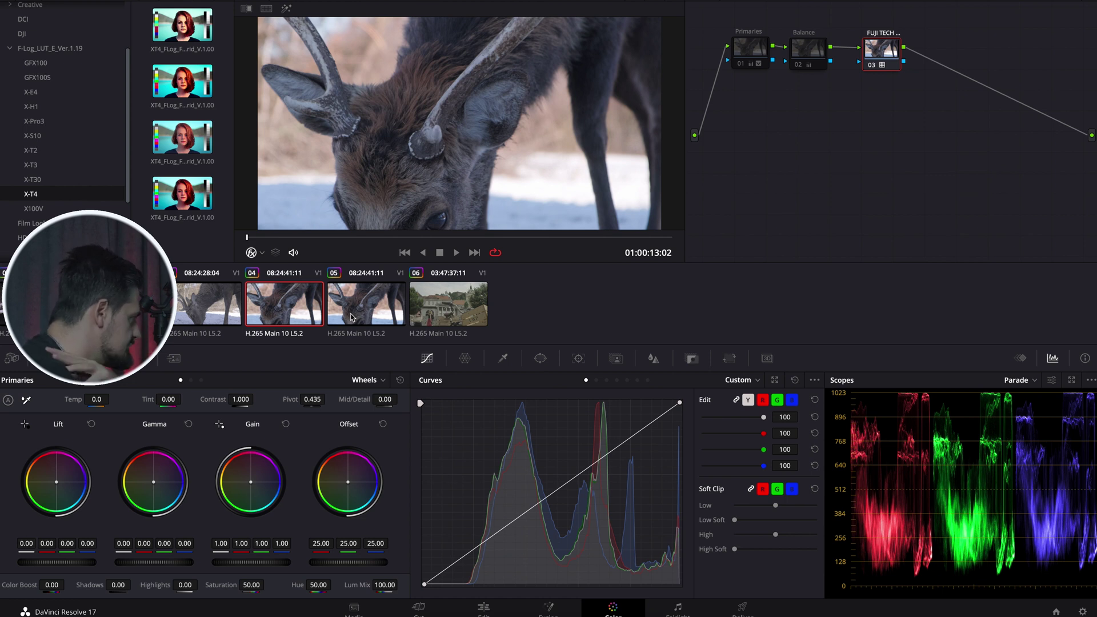
click(352, 318)
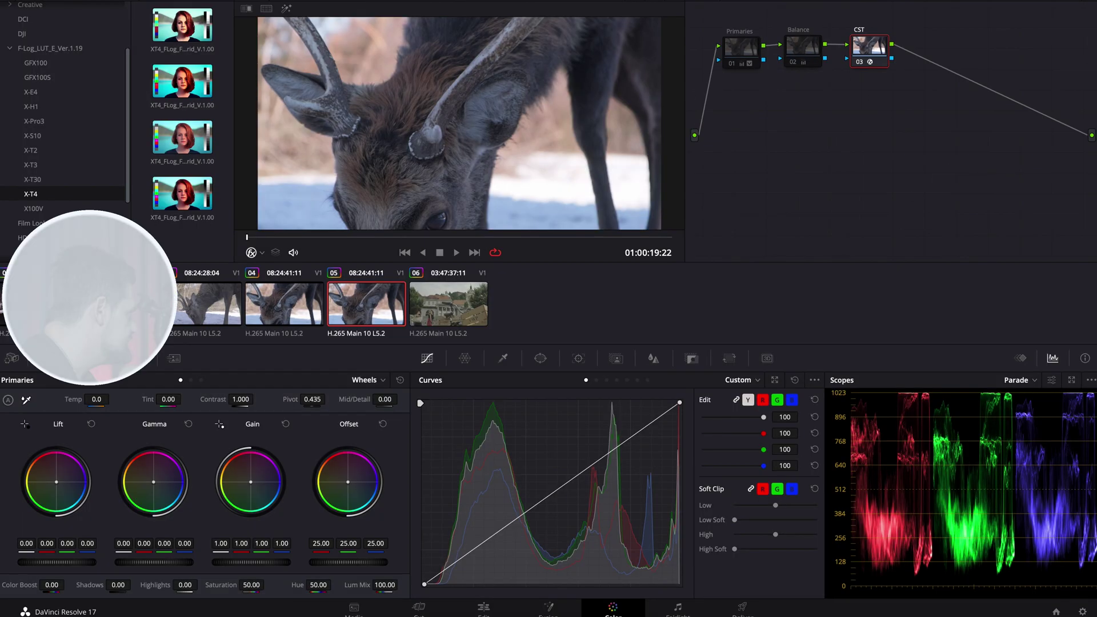
click(103, 2)
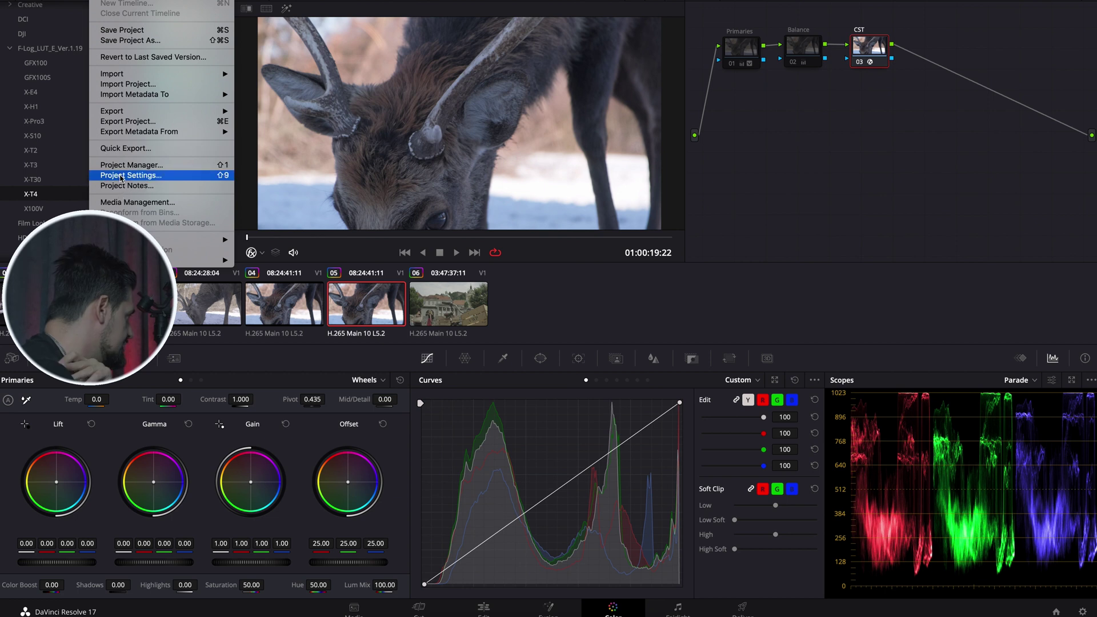
click(122, 178)
click(629, 42)
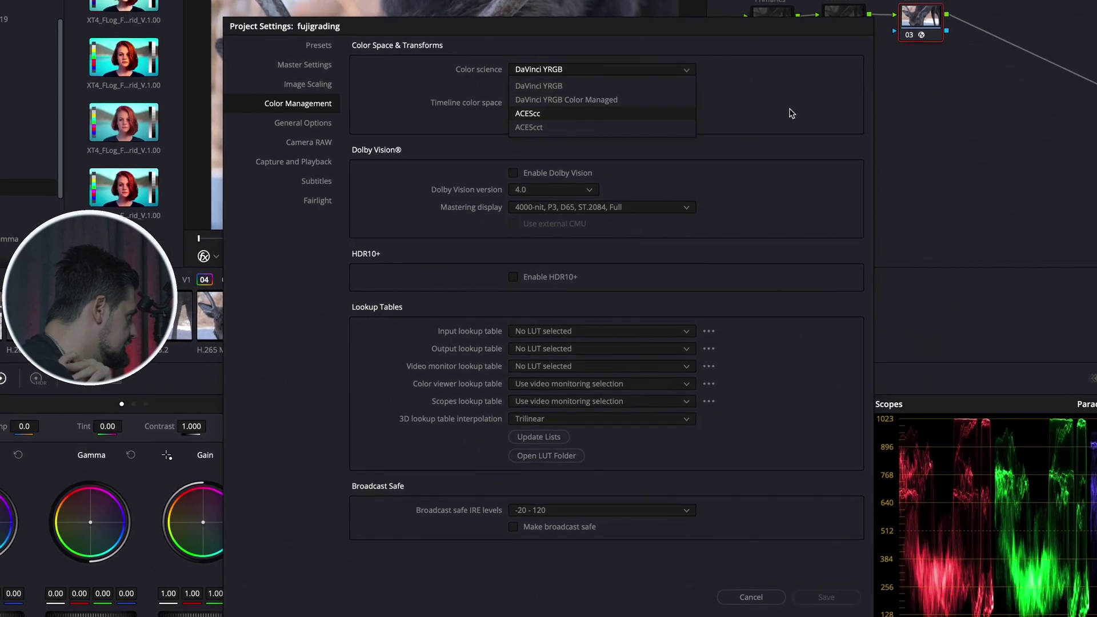
click(824, 227)
click(744, 587)
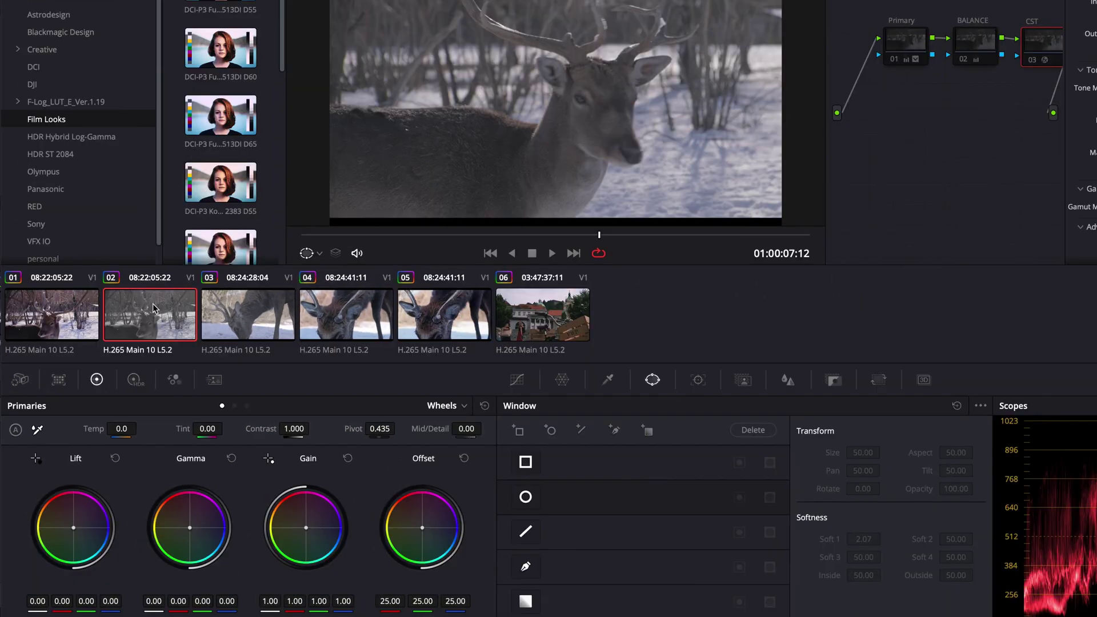
right_click(152, 312)
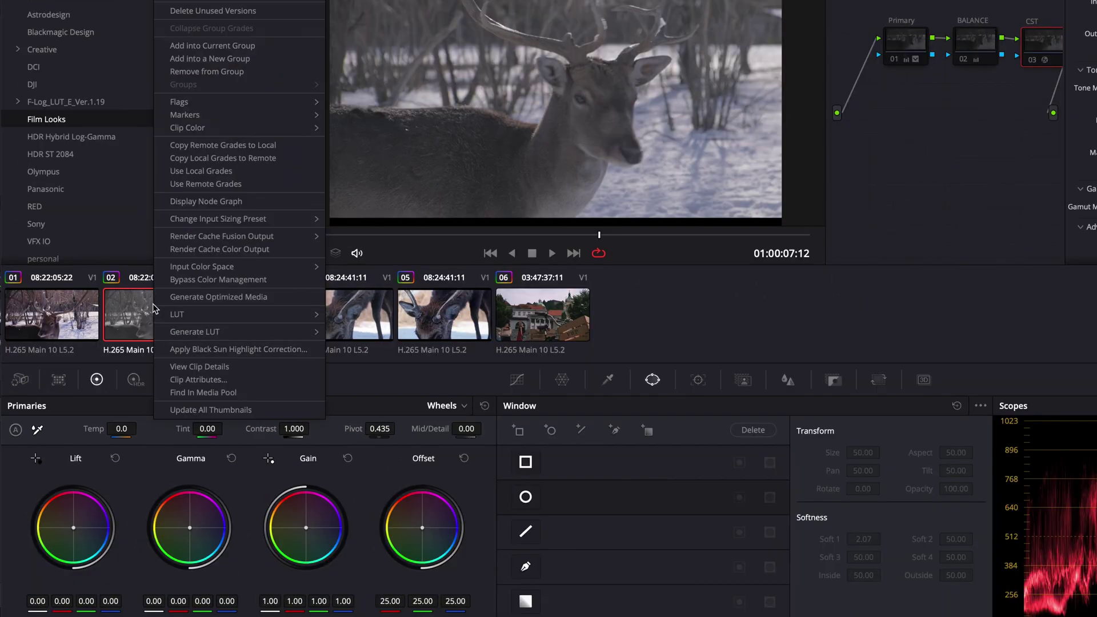
mouse_move(213, 269)
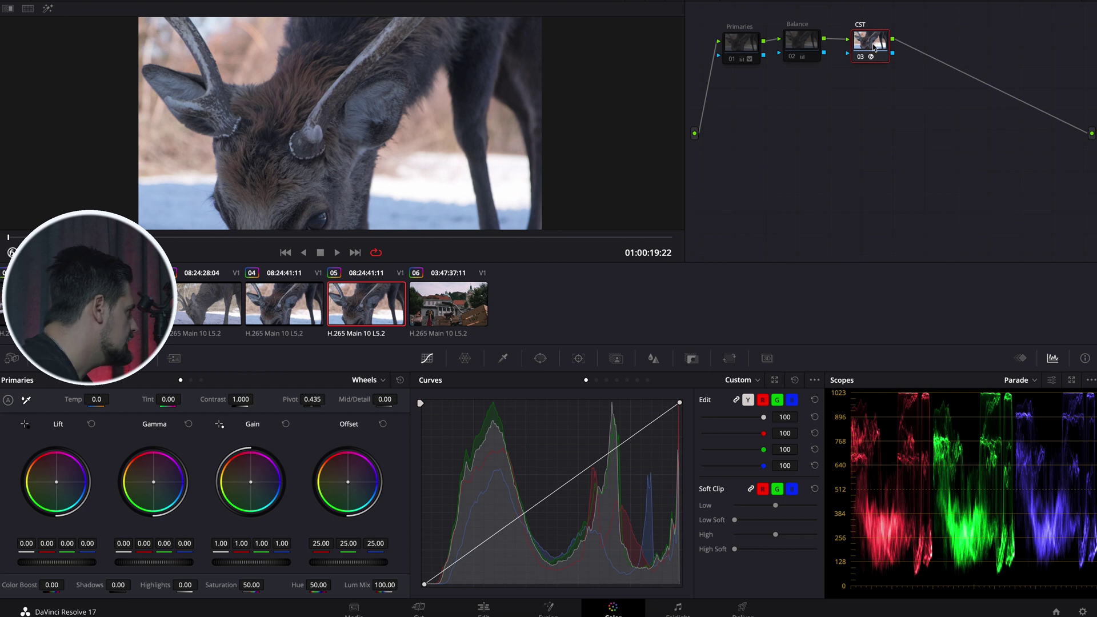
Nudge the CST node lower and bring up its Color Space Transform settings.
drag(874, 48, 874, 53)
click(731, 64)
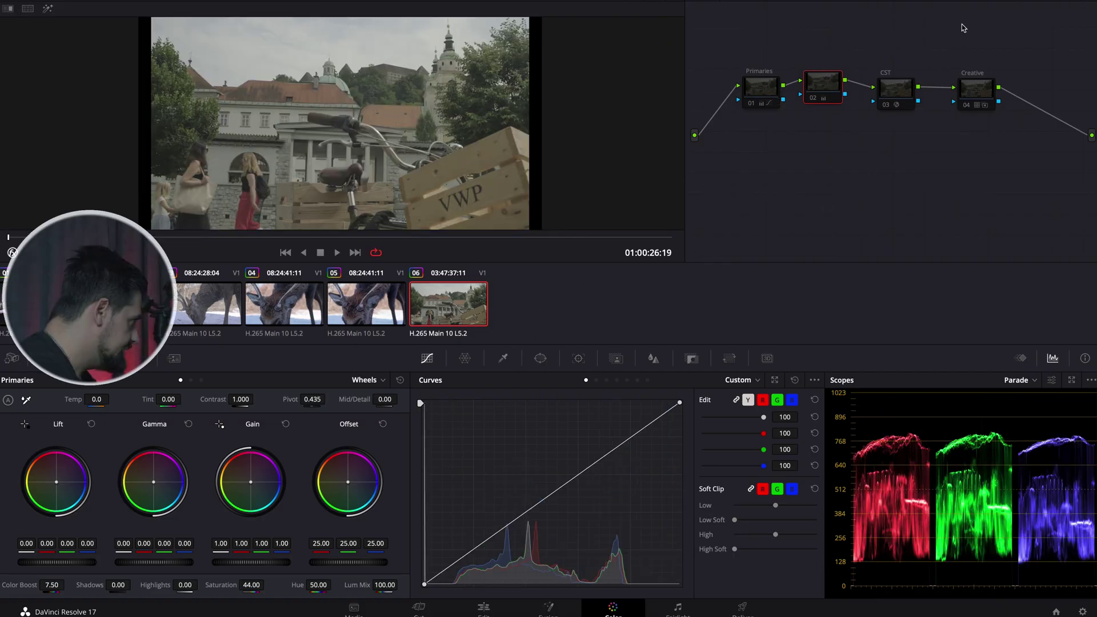
click(903, 89)
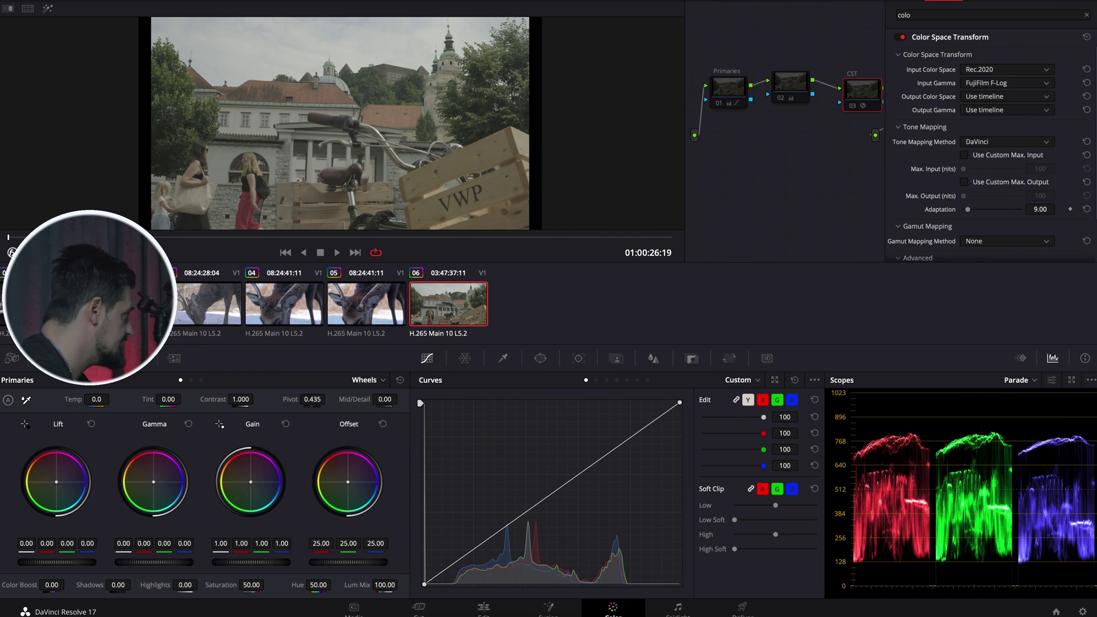
Set the CST output color space to Rec.709 and output gamma to Gamma 2.4.
click(1014, 99)
scroll(1010, 158, down, 5)
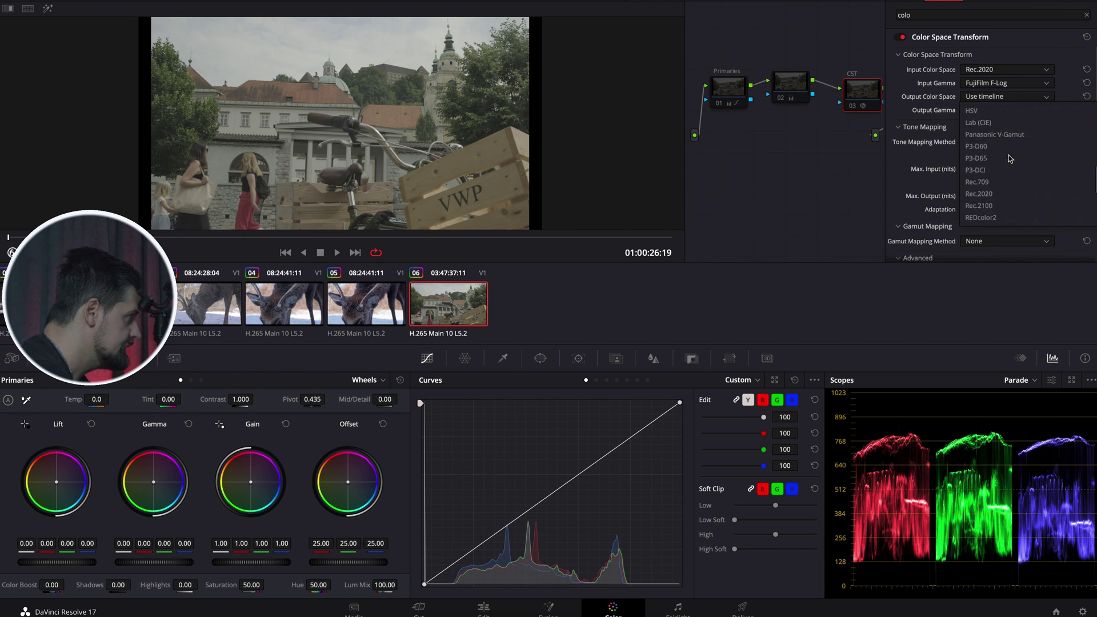
click(997, 193)
click(1005, 111)
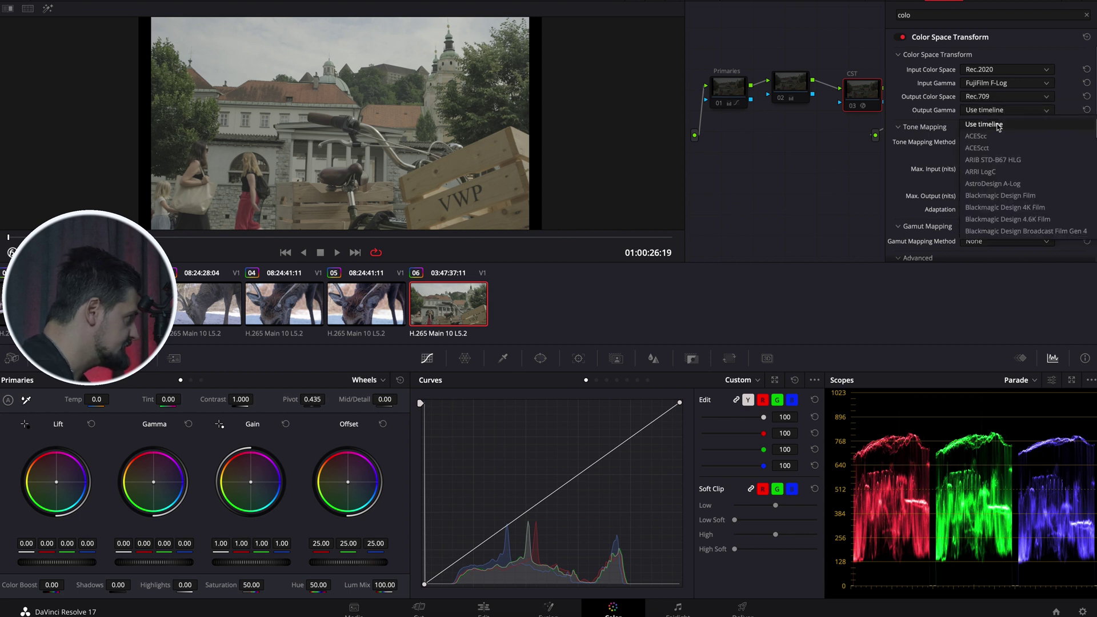
scroll(1014, 157, down, 6)
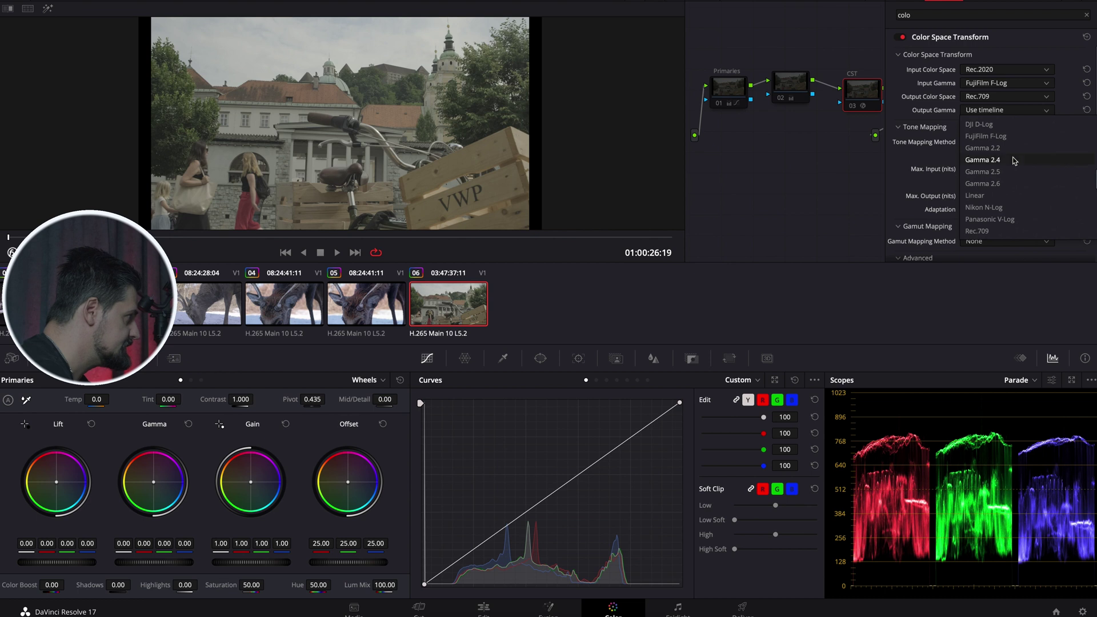
click(1016, 160)
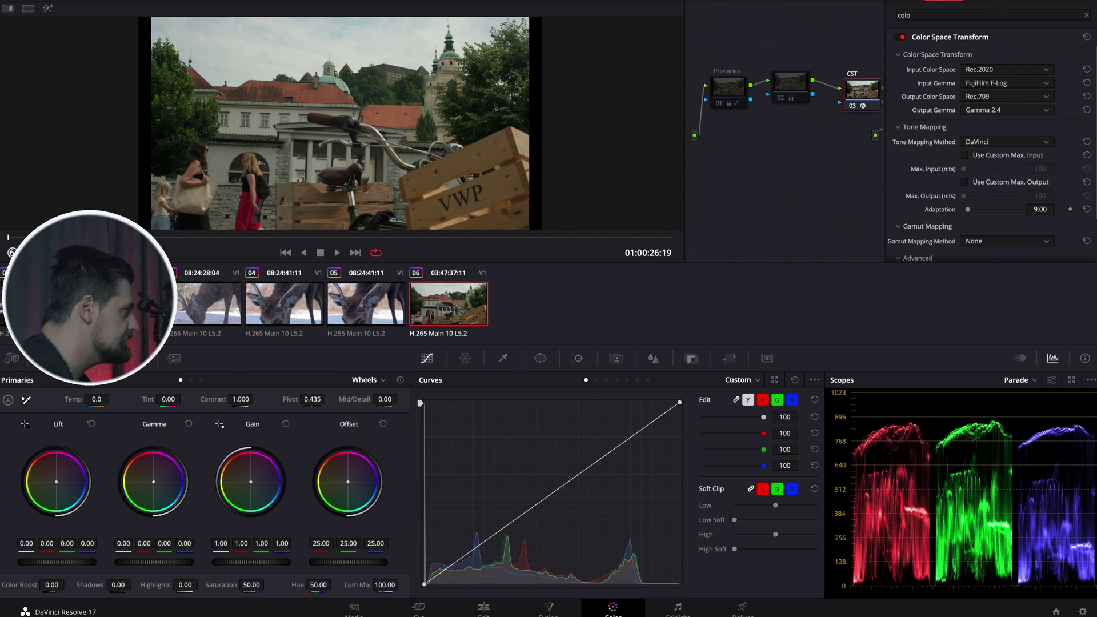
Close the CST settings, re-enable node 01 Primaries, then select and nudge node 02 lower.
click(640, 0)
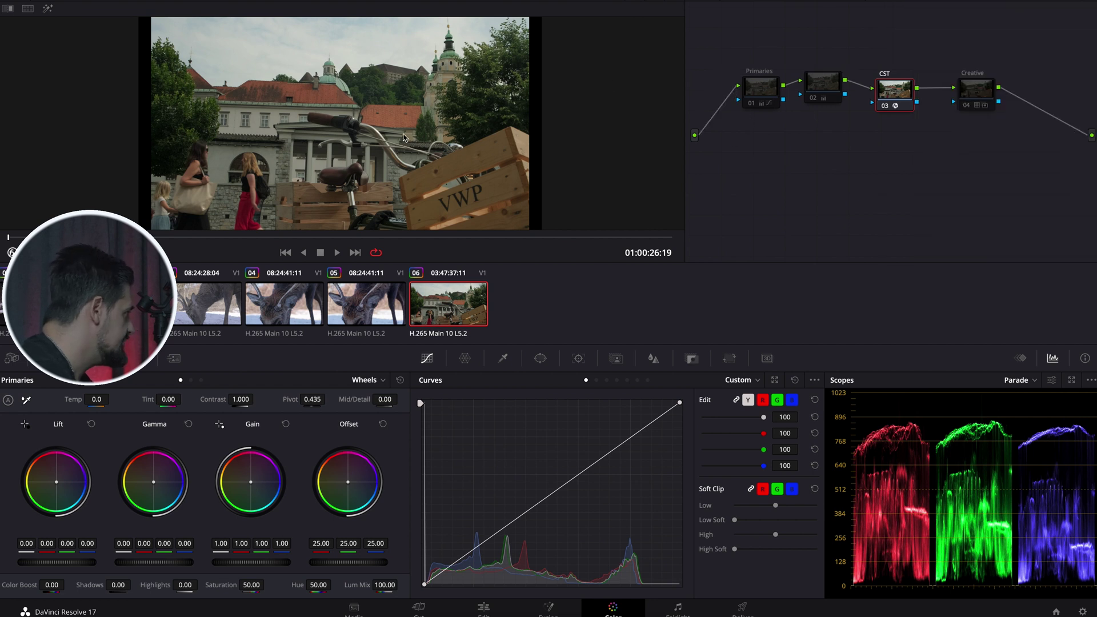
key(shift+semicolon)
key(shift+semicolon)
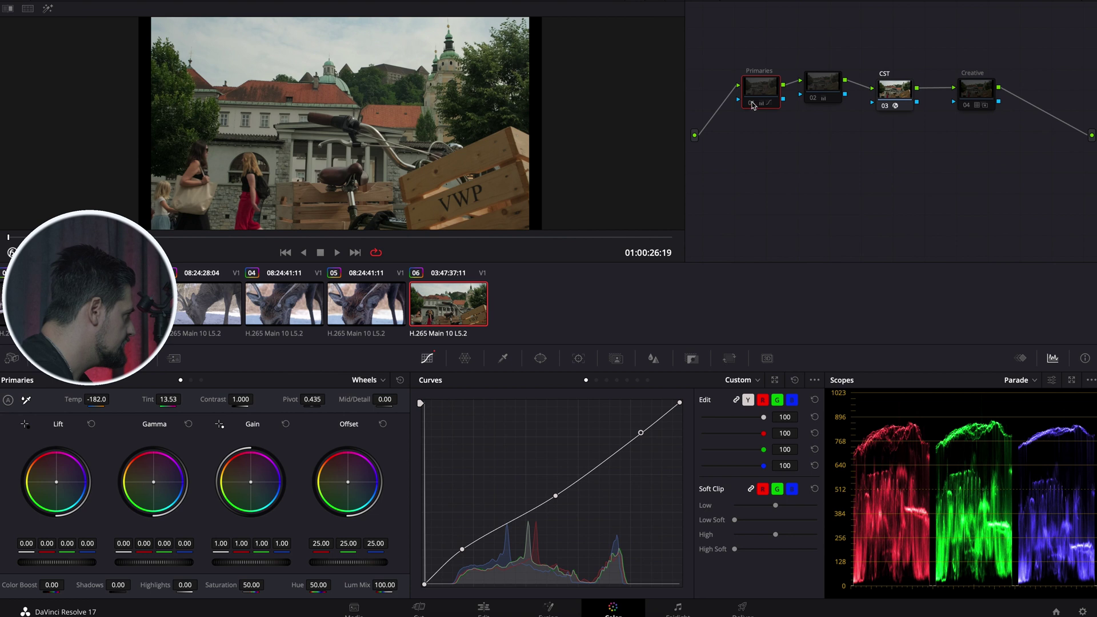
mouse_move(753, 108)
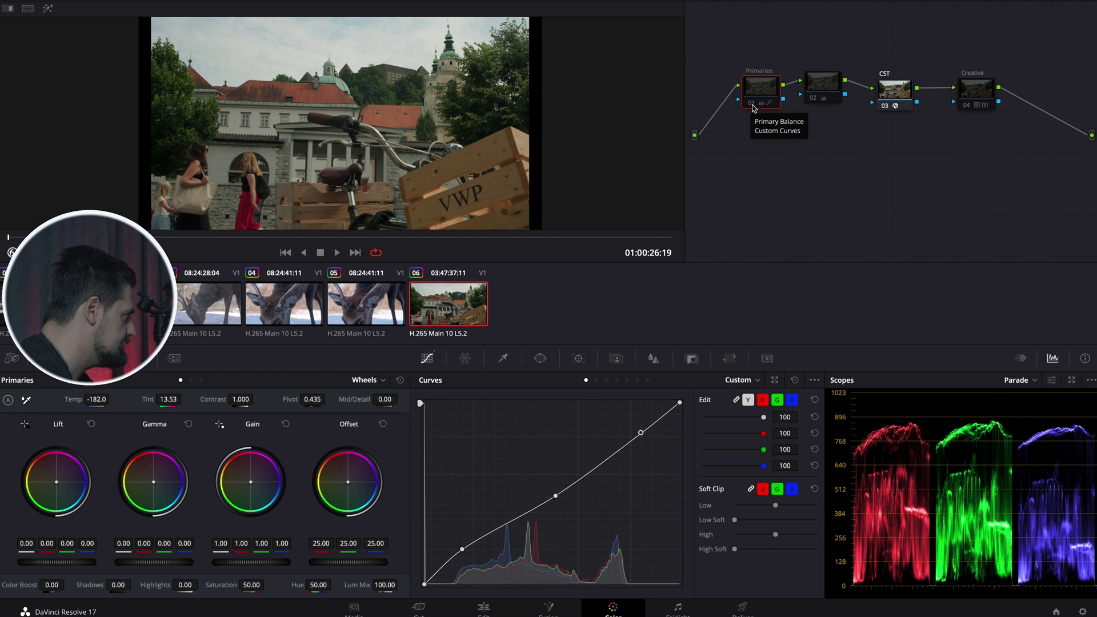
click(752, 105)
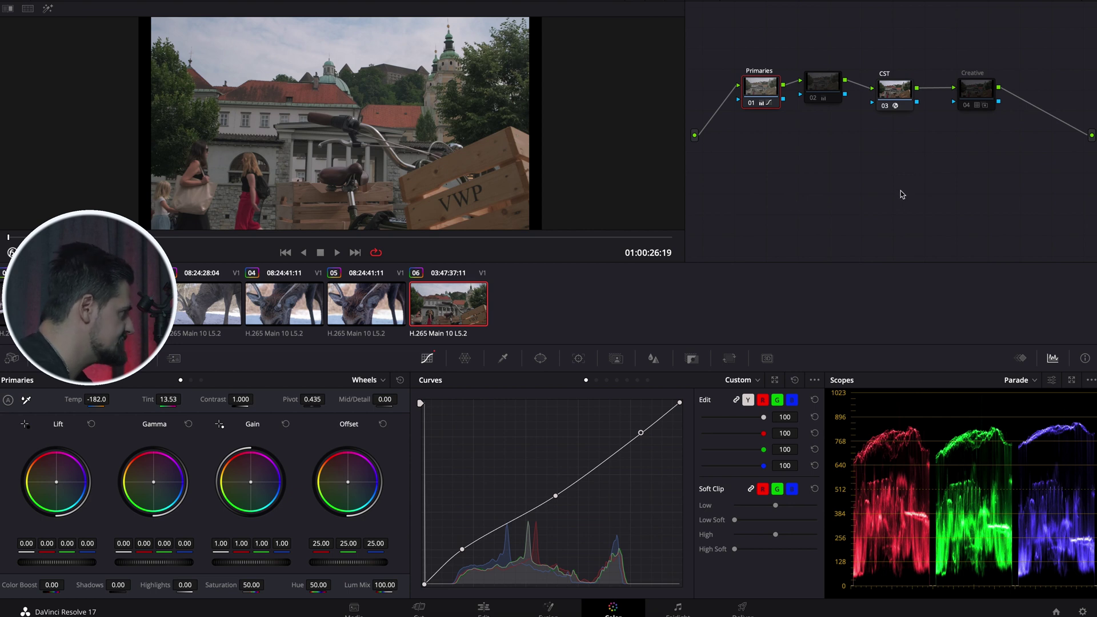
click(818, 102)
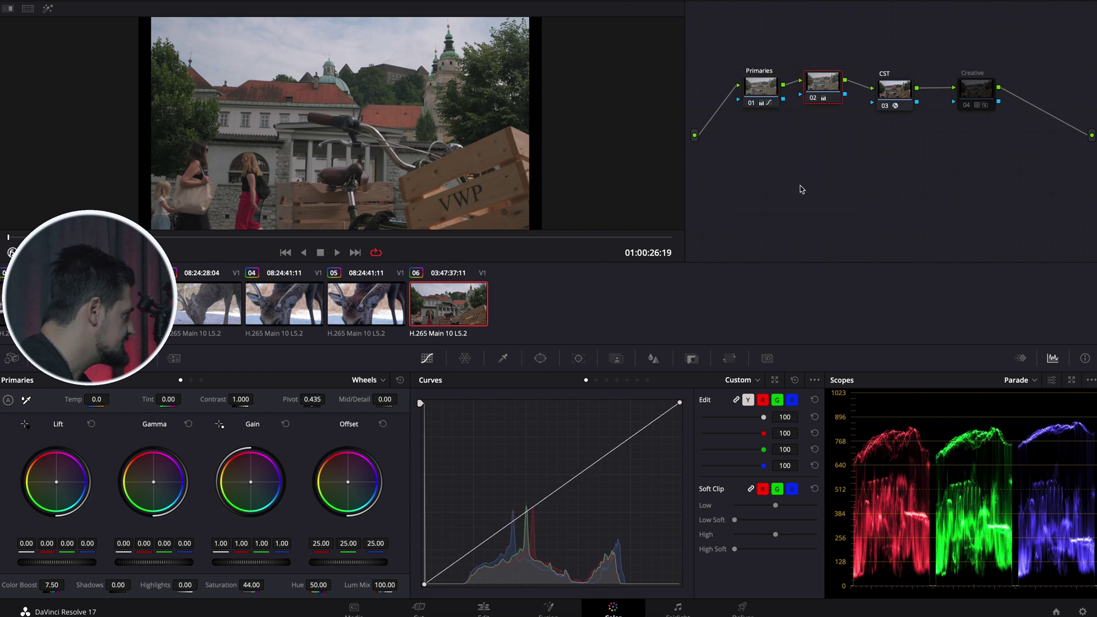
drag(830, 83, 829, 92)
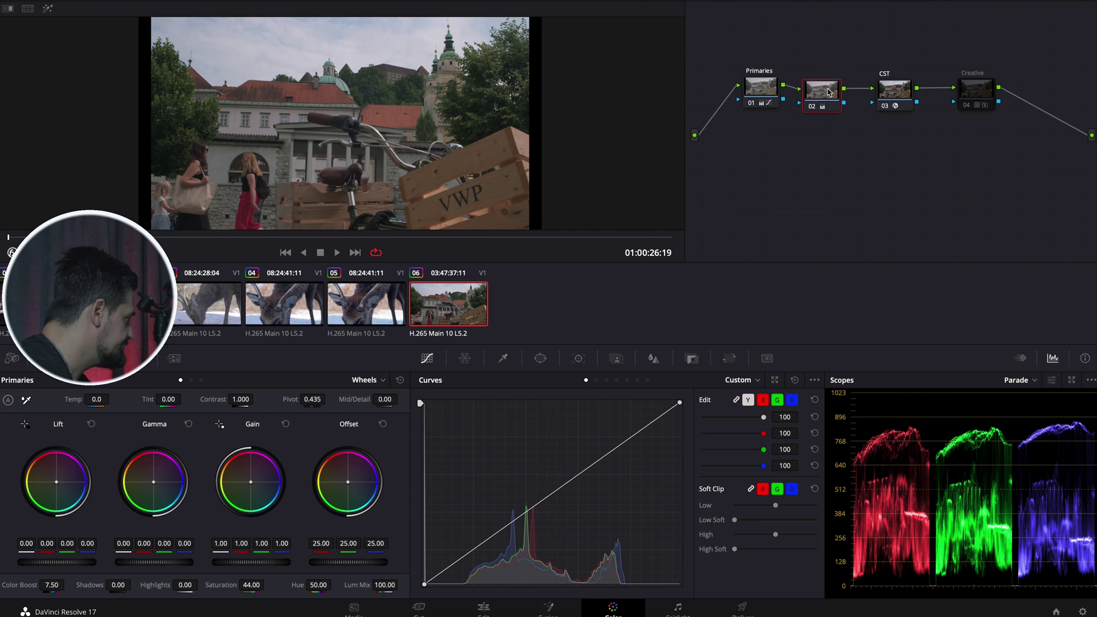
Apply a DCI-P3 LUT from Fujifilm's Film Looks folder to Creative node 04.
click(976, 93)
click(68, 6)
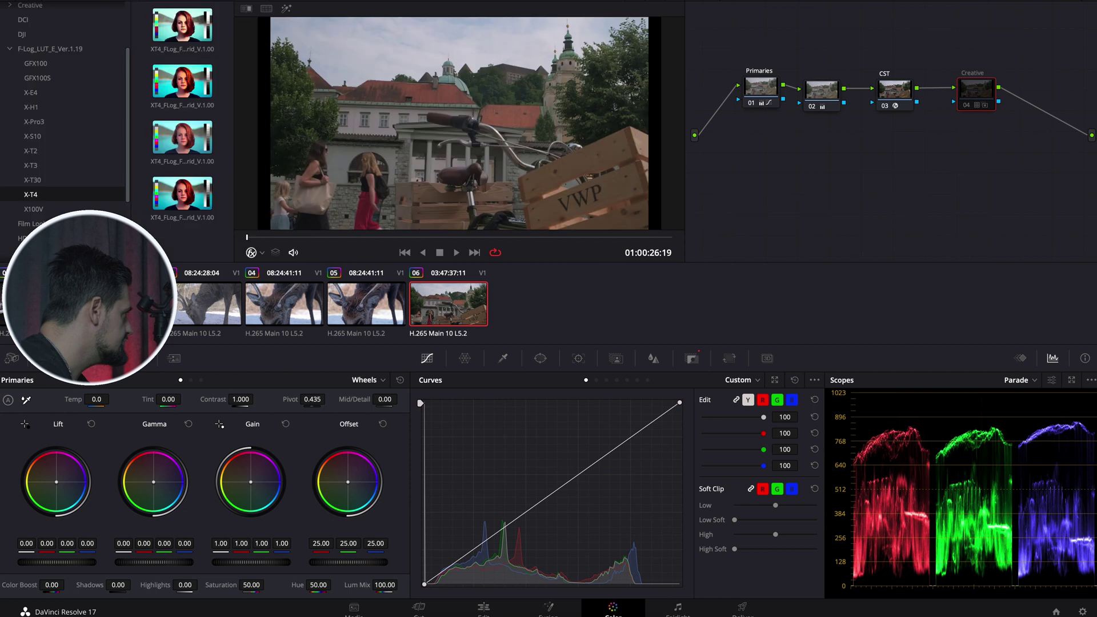
click(20, 51)
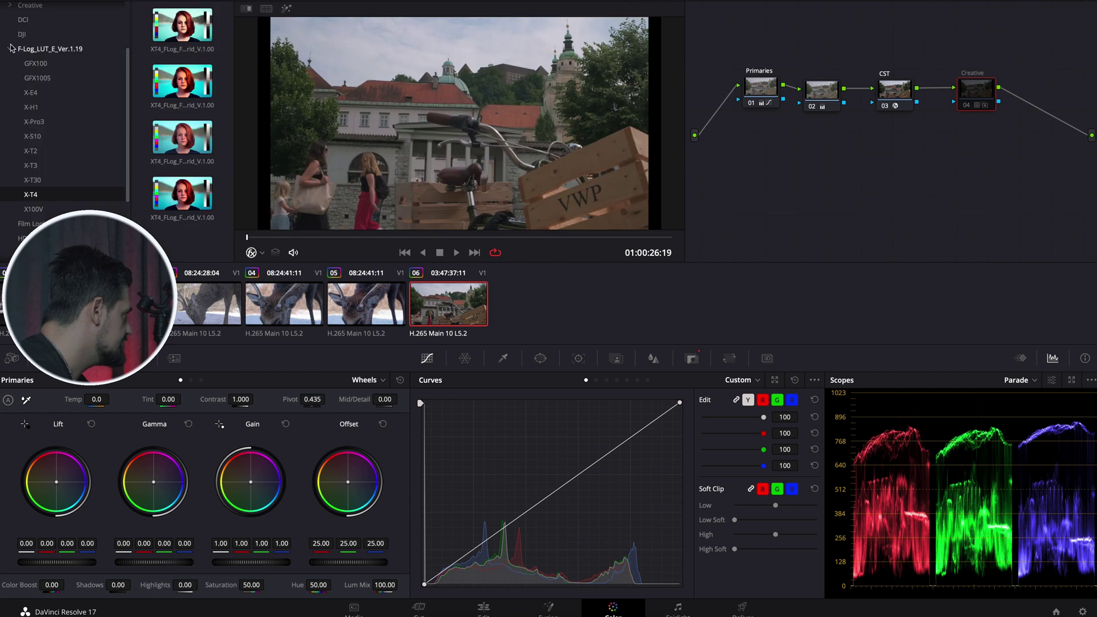
scroll(40, 150, up, 3)
scroll(40, 150, down, 4)
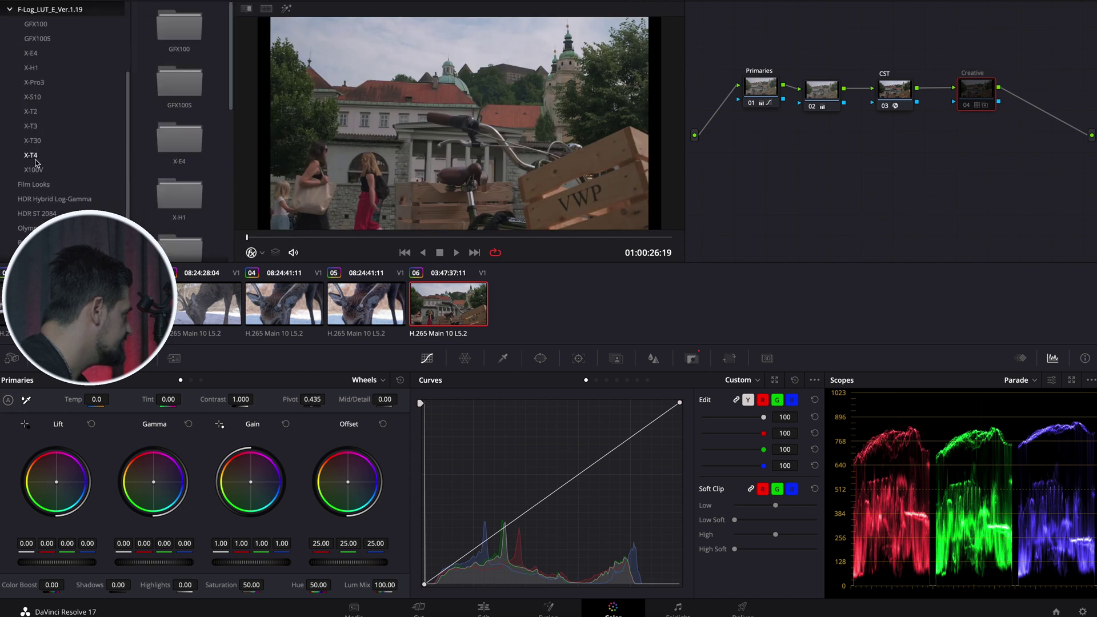
click(35, 184)
drag(1092, 61, 971, 112)
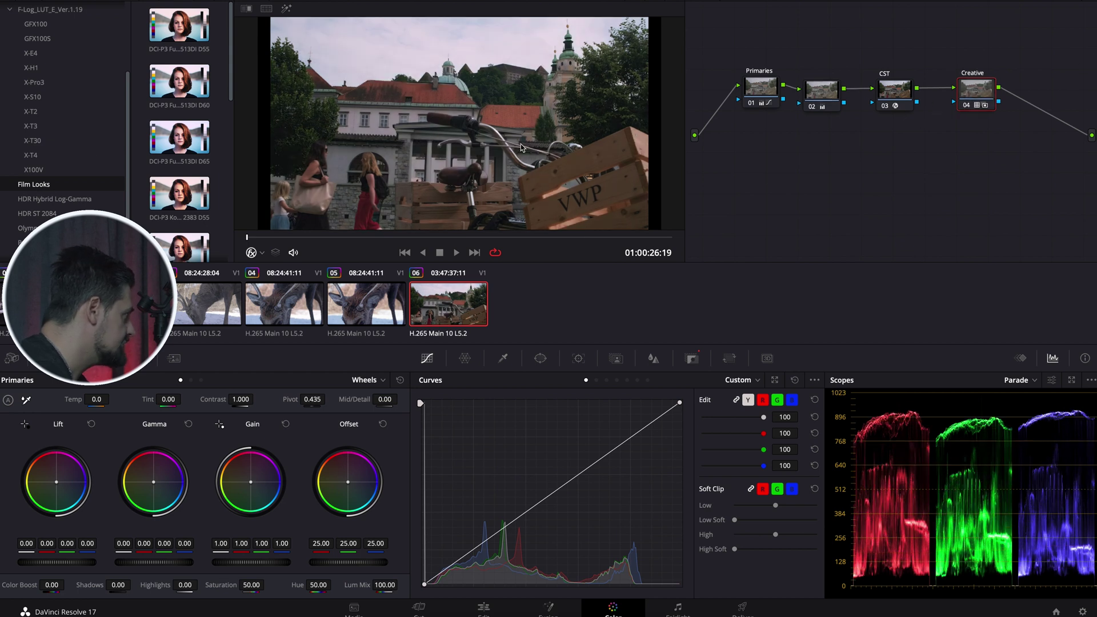